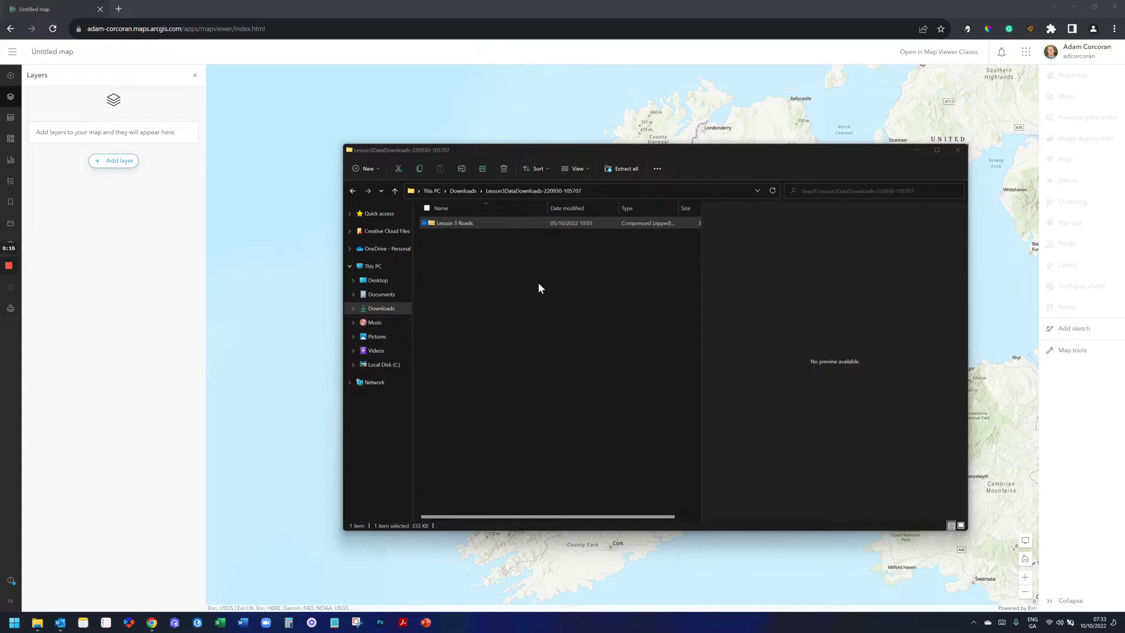
Check the Lesson 3 Roads zip contents, then return to the Ireland map and close the layer sources list.
double_click(481, 224)
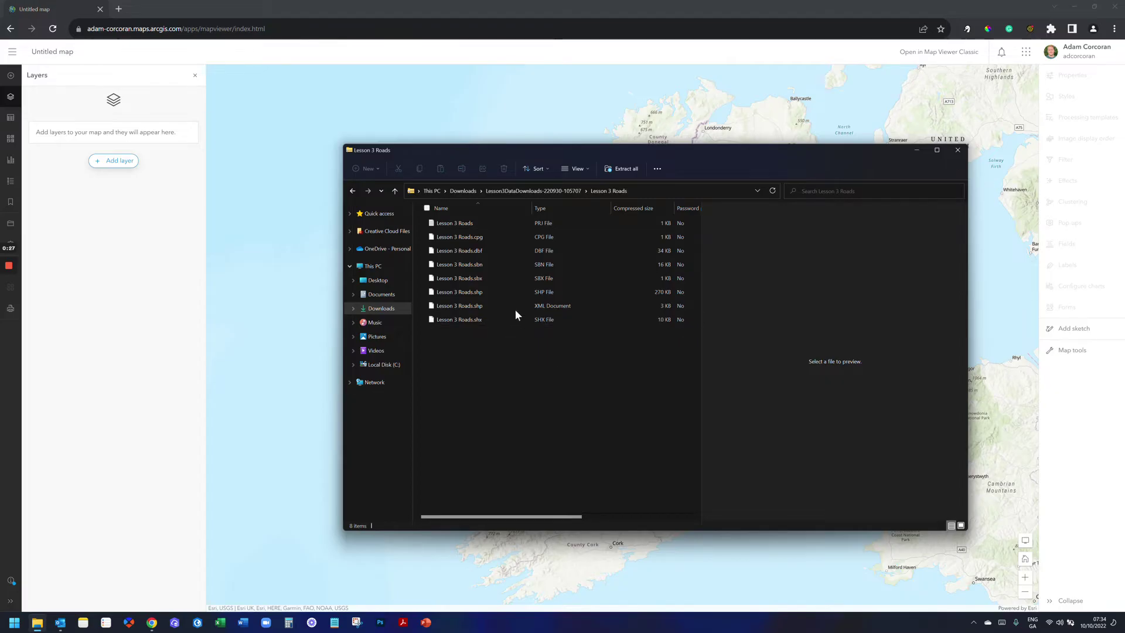
left_click(558, 190)
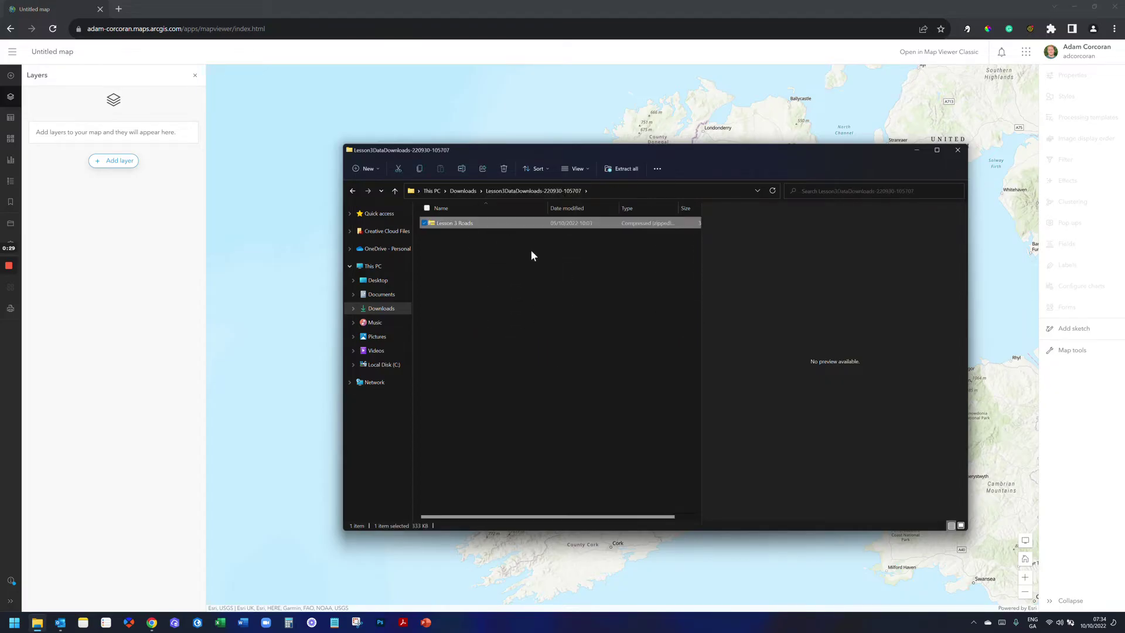
double_click(515, 224)
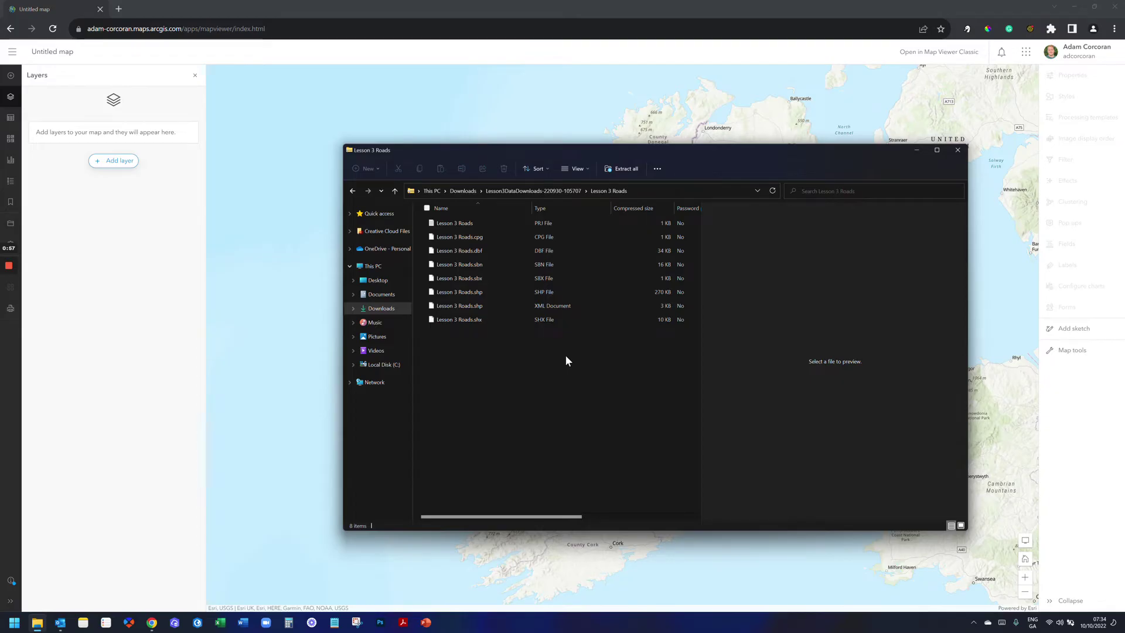
left_click(542, 190)
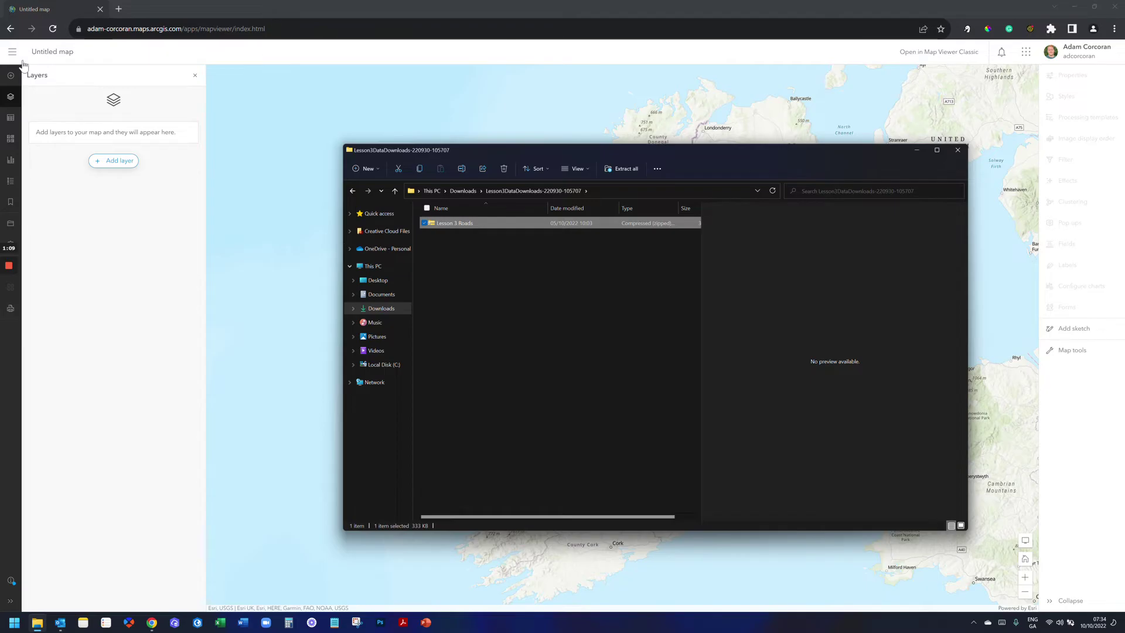
left_click(11, 75)
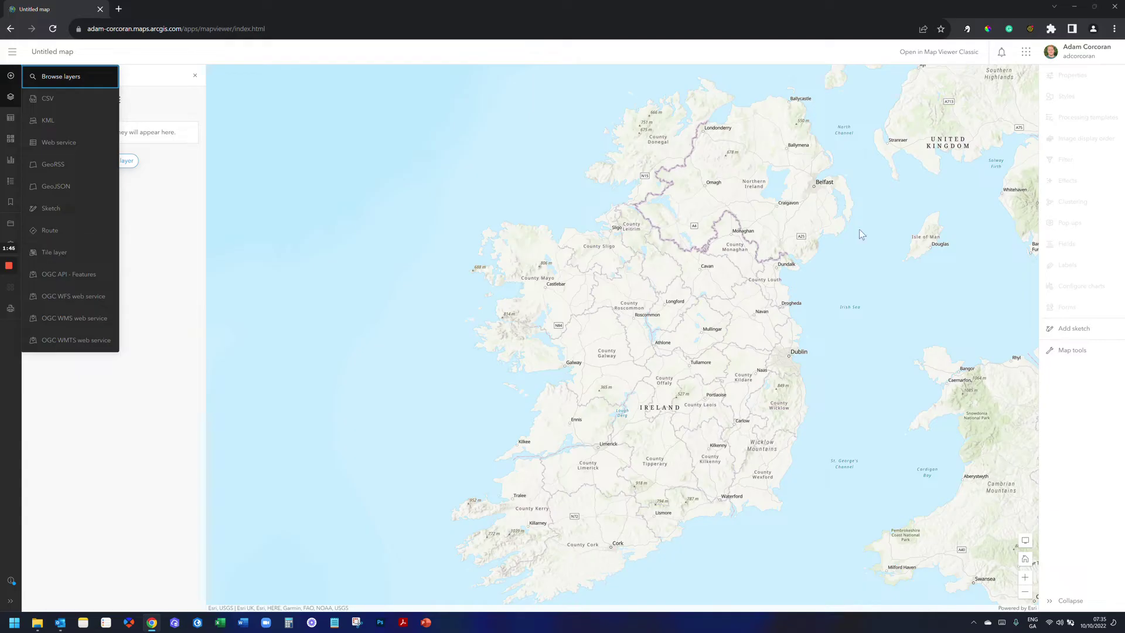
left_click(928, 286)
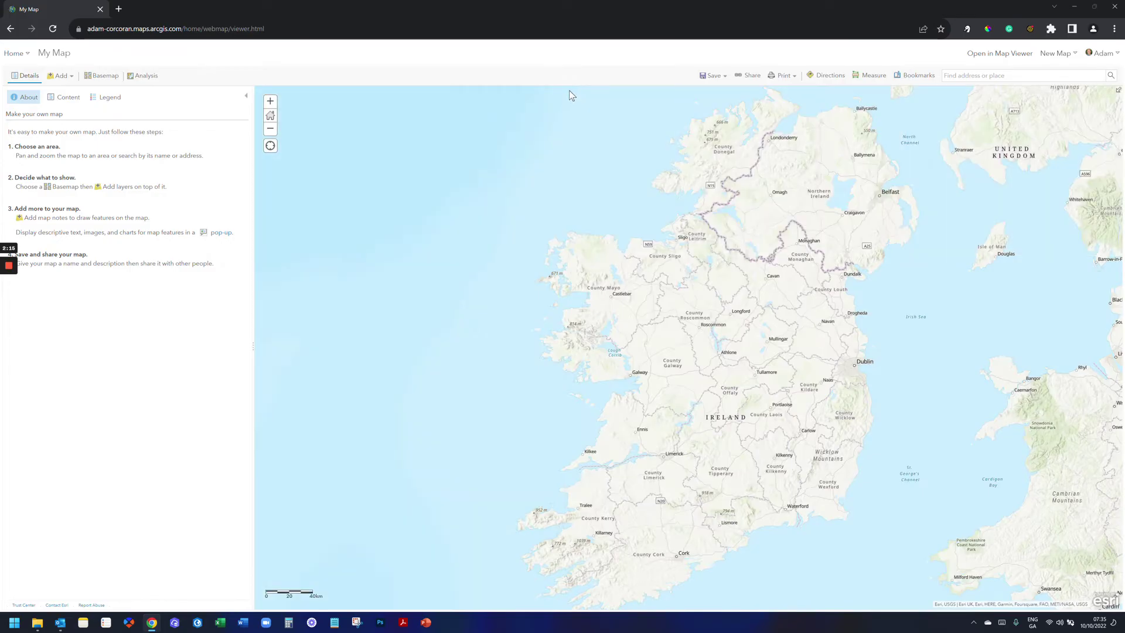
Import Lesson 3 Roads.zip onto the map using Add Layer from File.
left_click(62, 76)
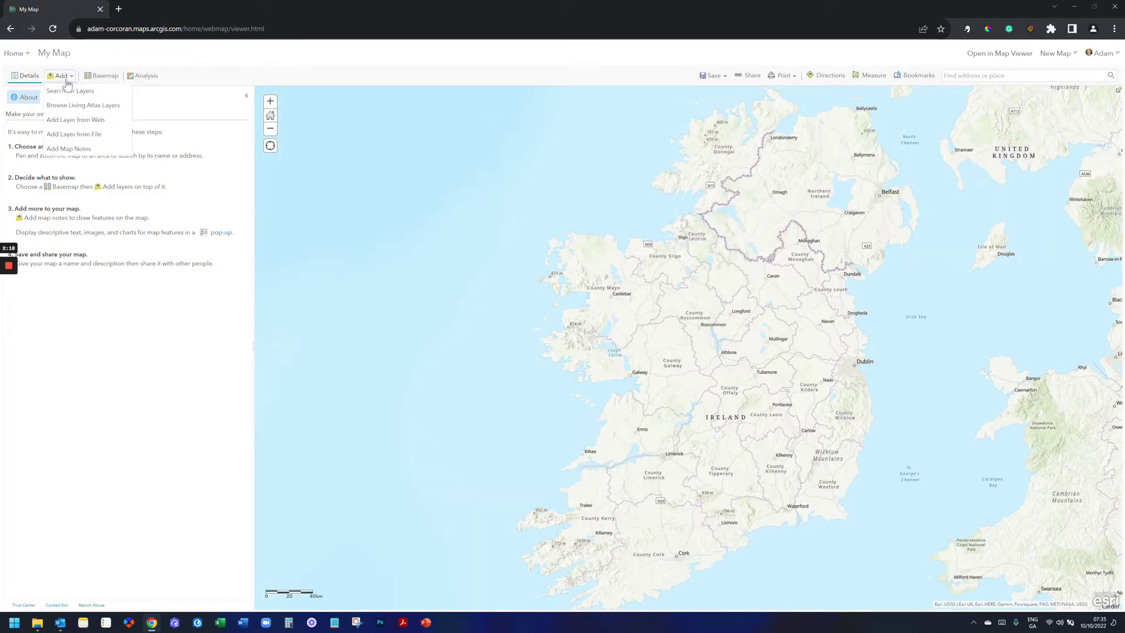
left_click(80, 135)
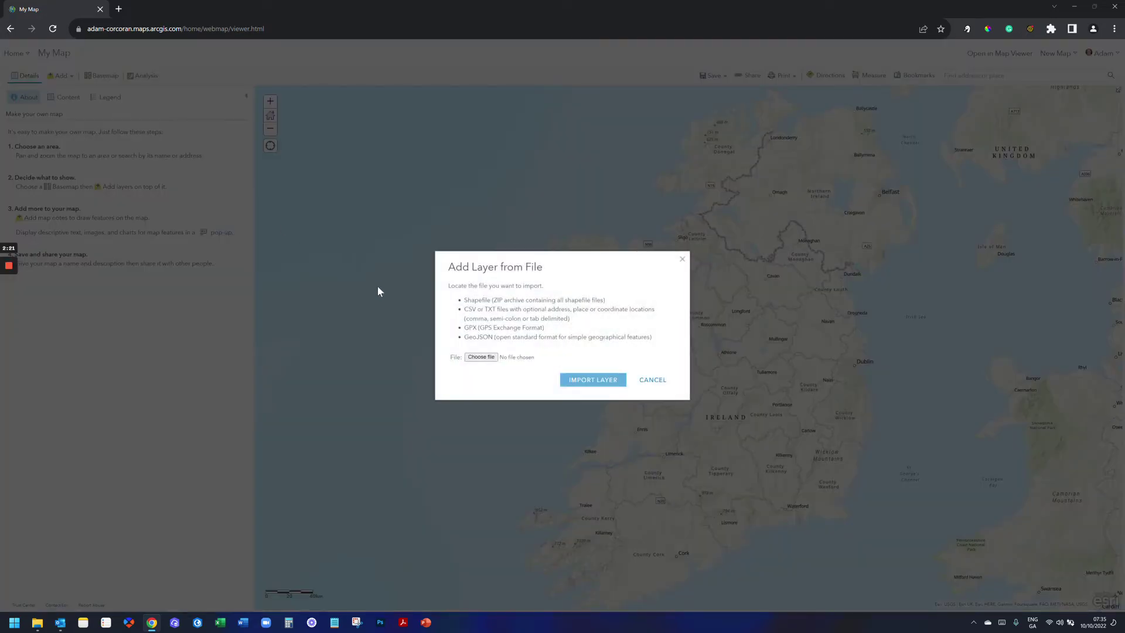
left_click(475, 357)
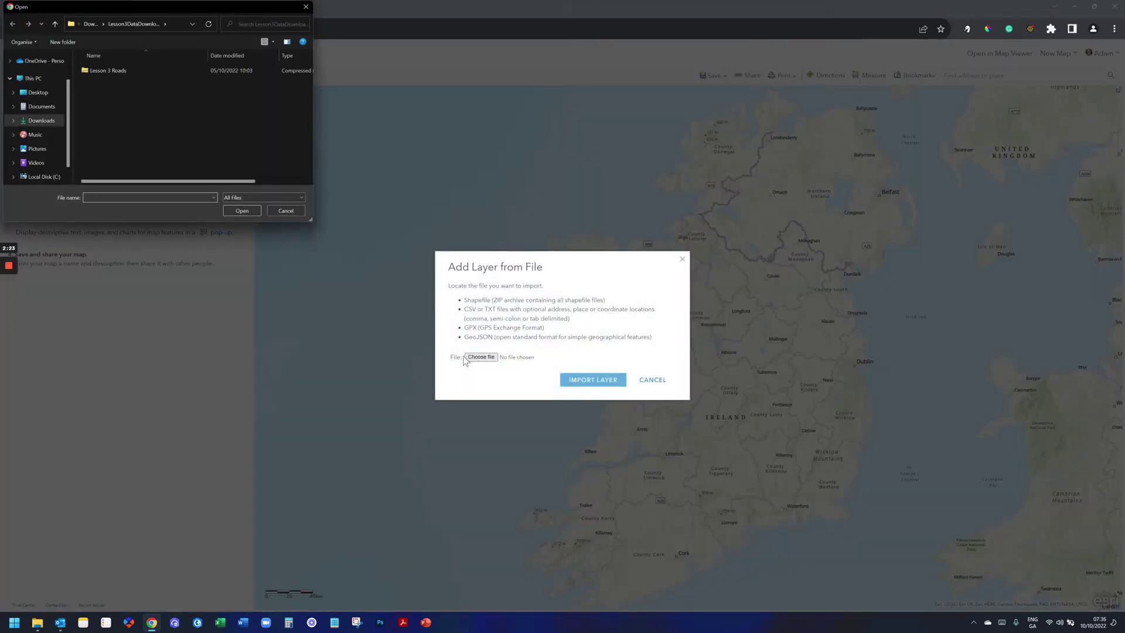
left_click(134, 70)
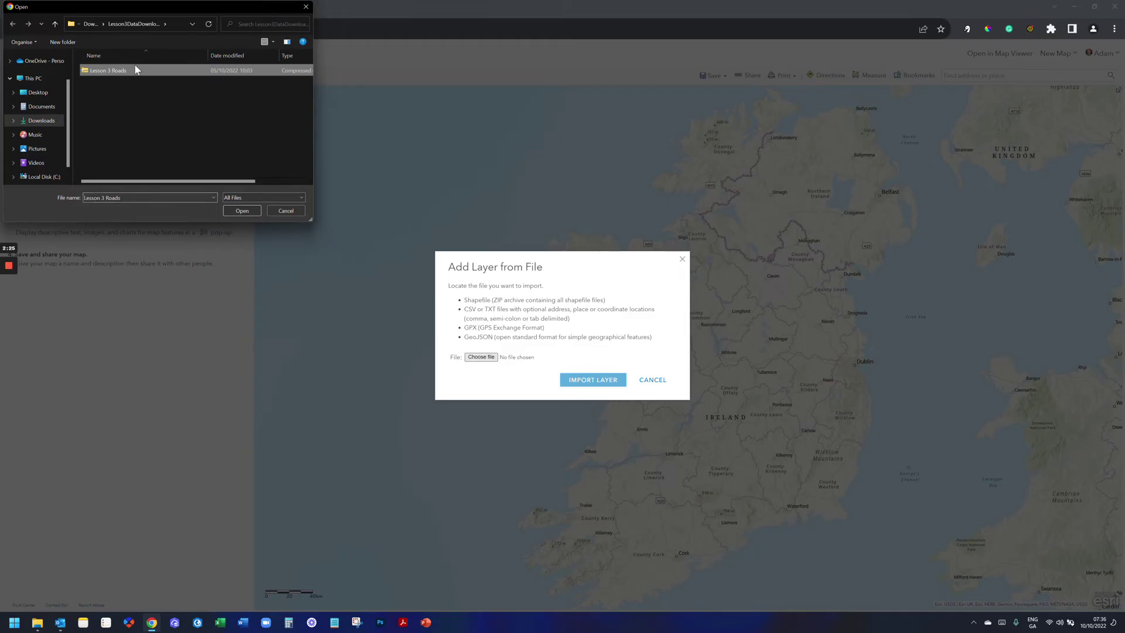
left_click(242, 211)
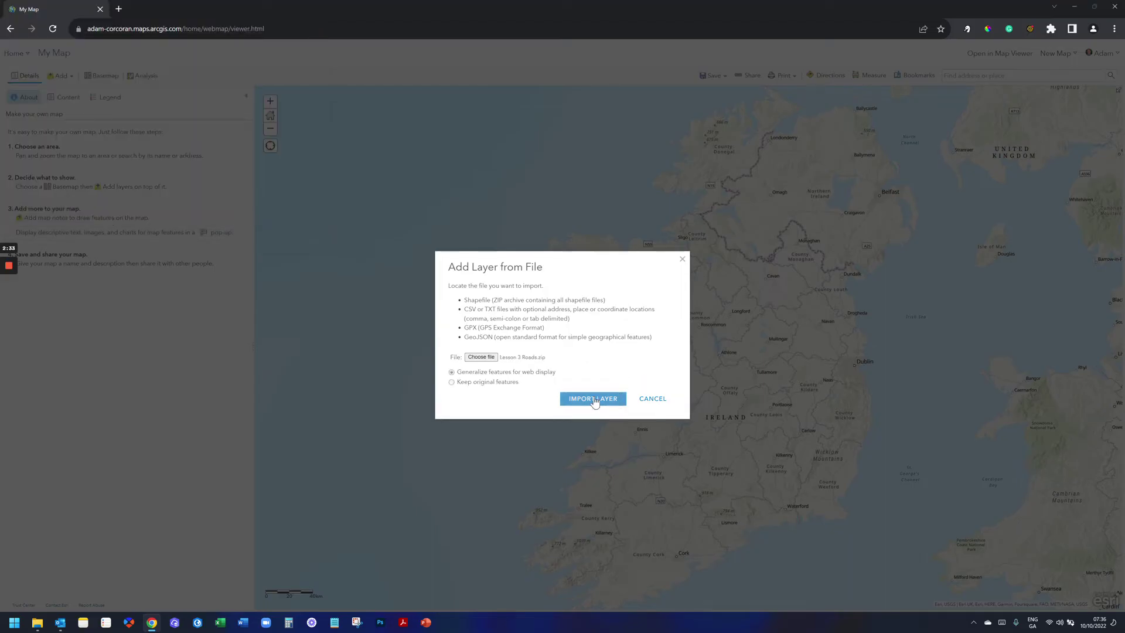
left_click(594, 401)
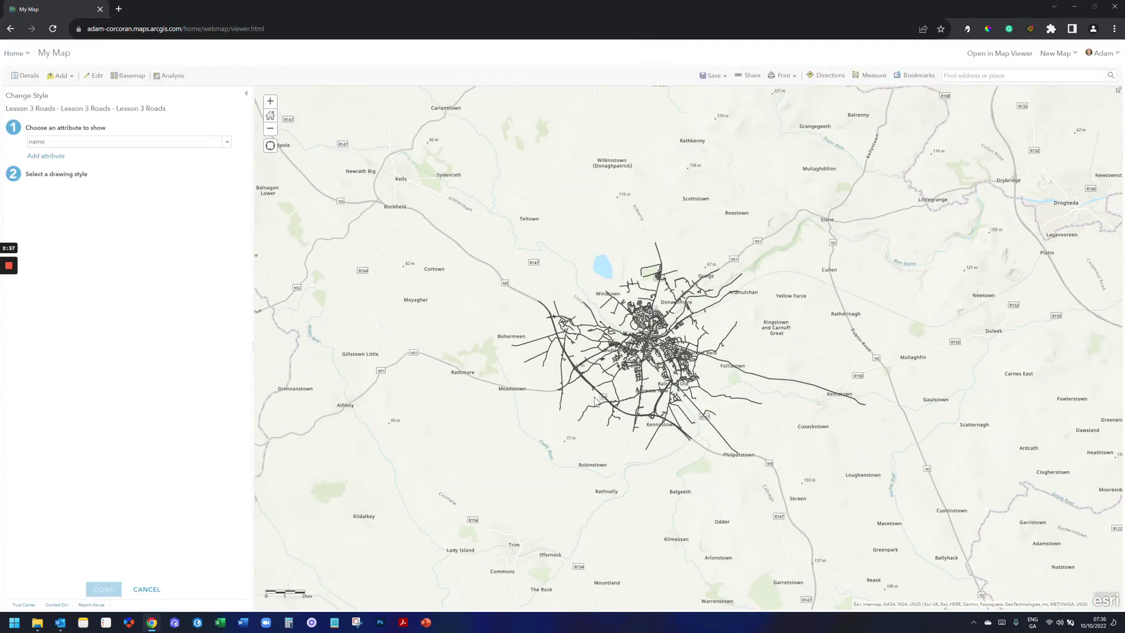
Style the Lesson 3 Roads layer as Show location only with a single symbol.
scroll(654, 343, "up", 3)
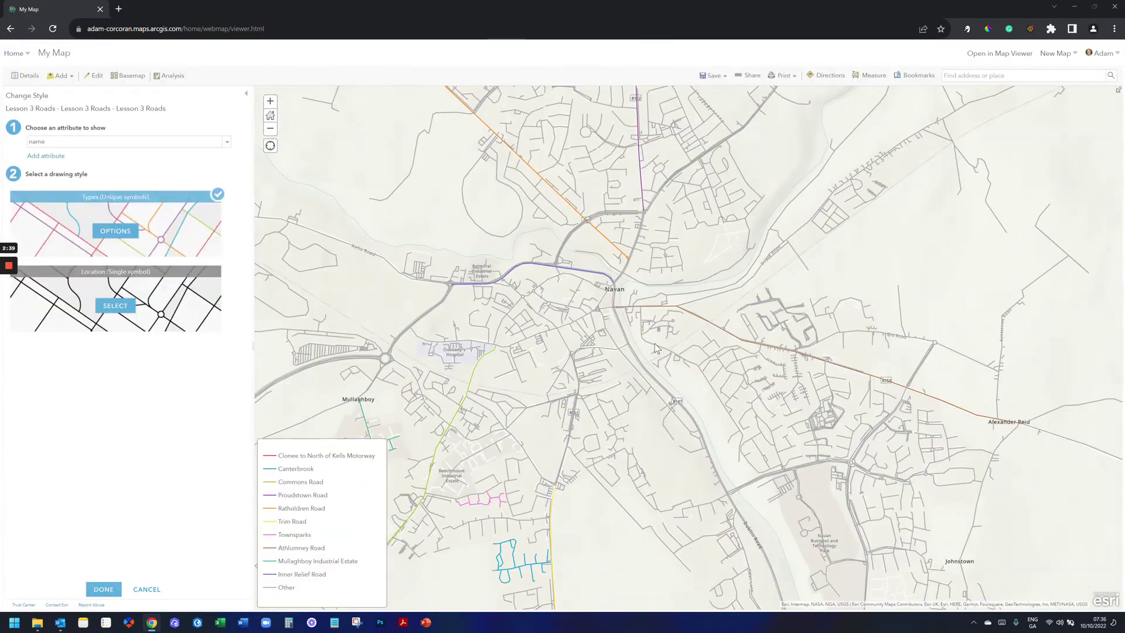
scroll(652, 356, "down", 2)
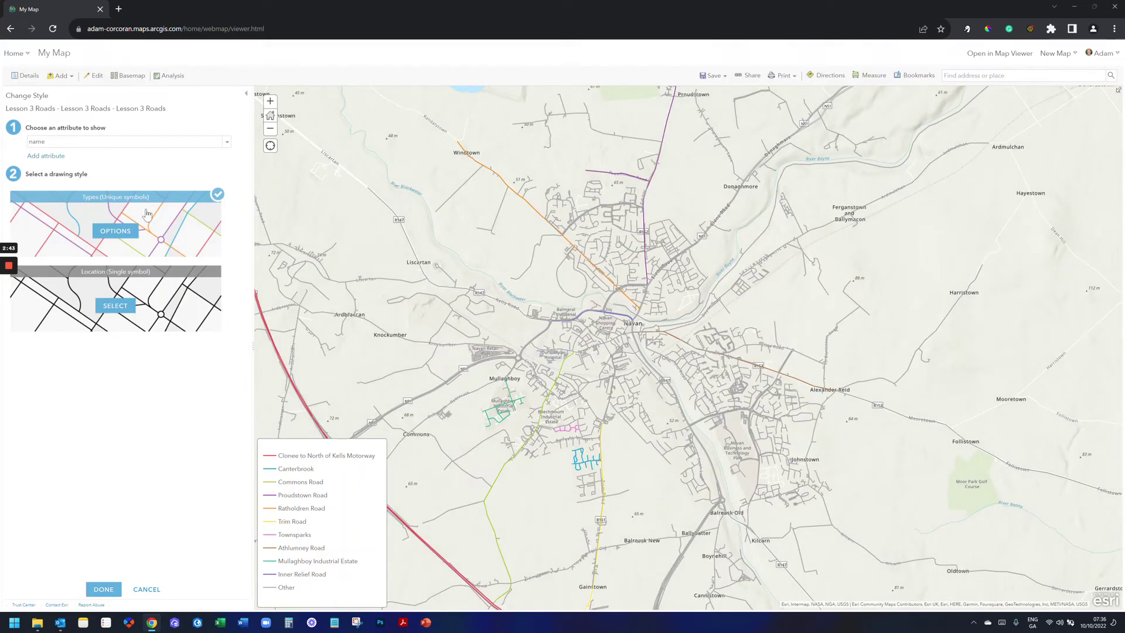
left_click(115, 147)
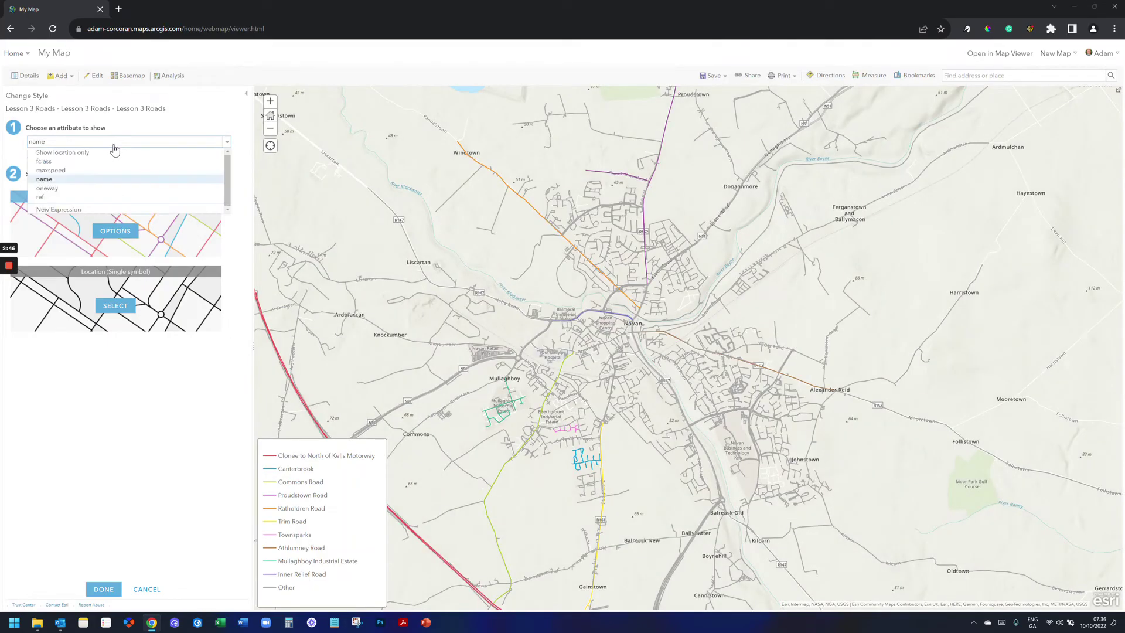
left_click(102, 154)
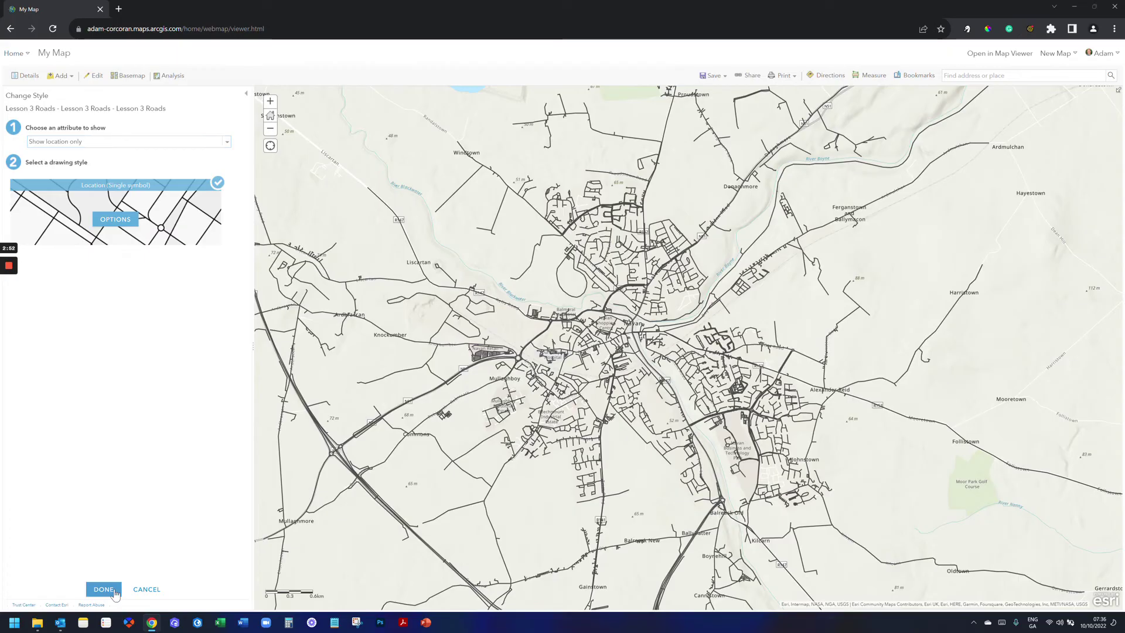
left_click(103, 588)
Inspect one road's attribute popup, then close it.
scroll(682, 368, "down", 2)
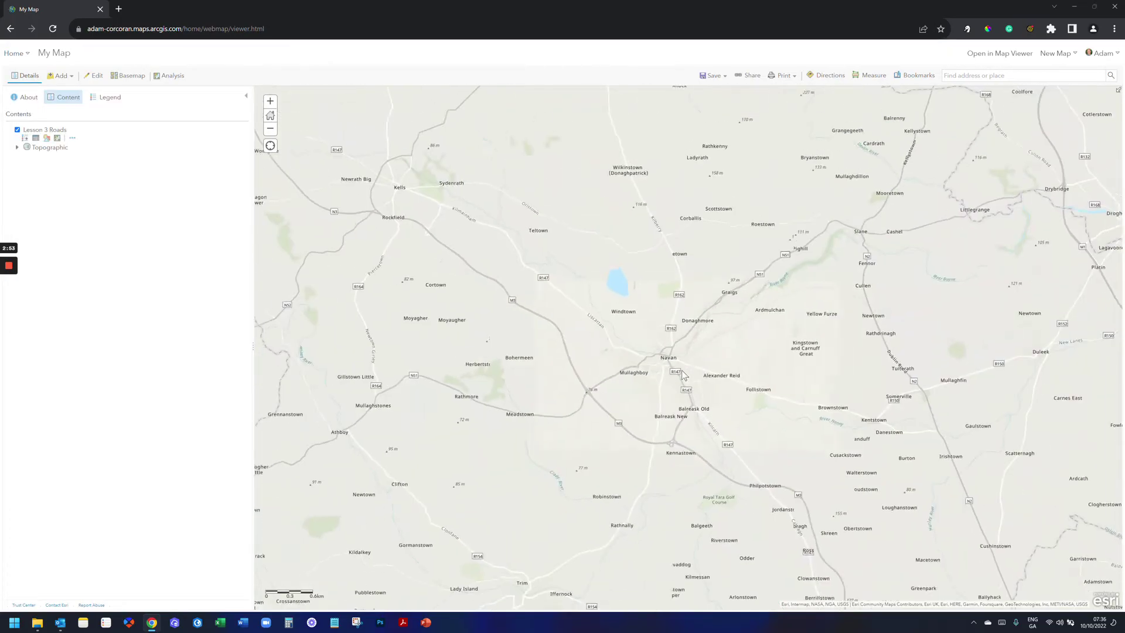
scroll(640, 342, "up", 2)
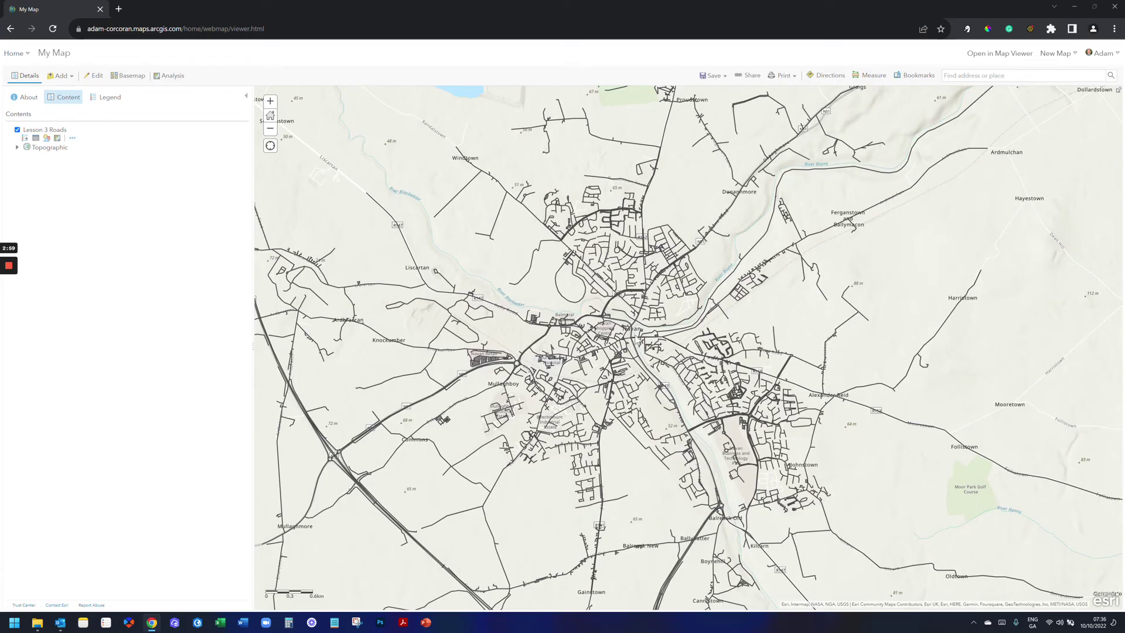
scroll(638, 334, "up", 1)
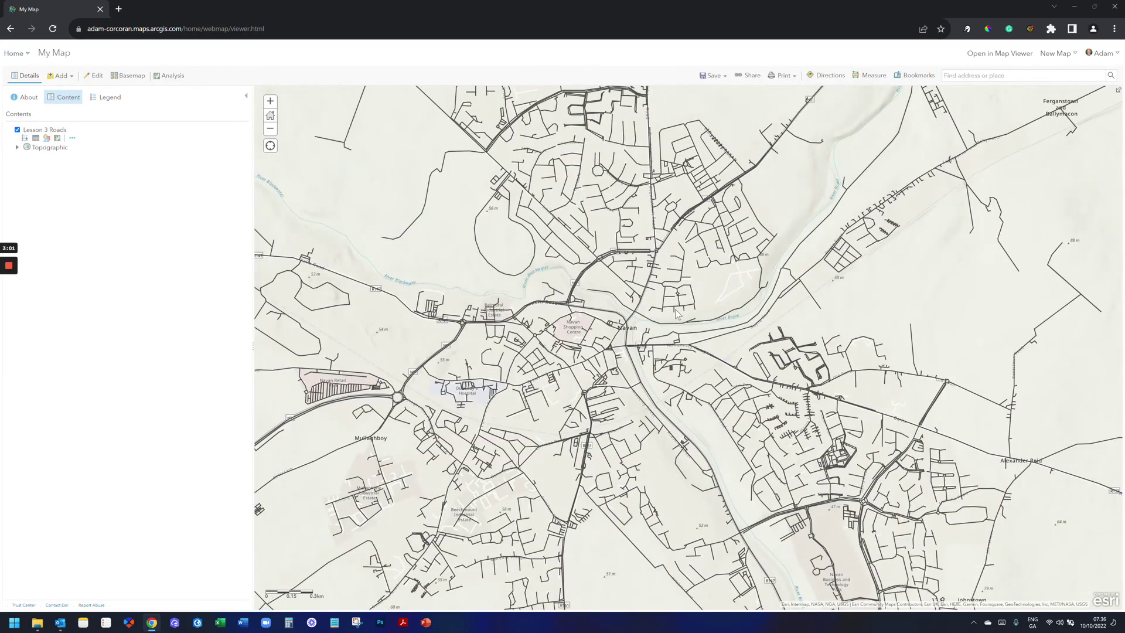
left_click(675, 311)
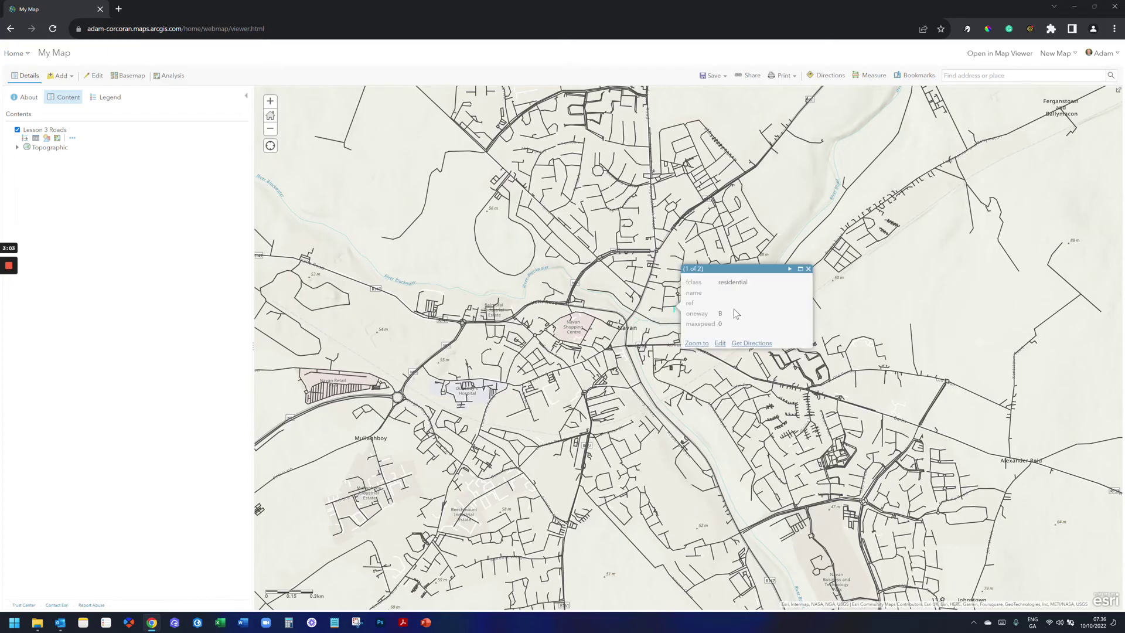
left_click(808, 269)
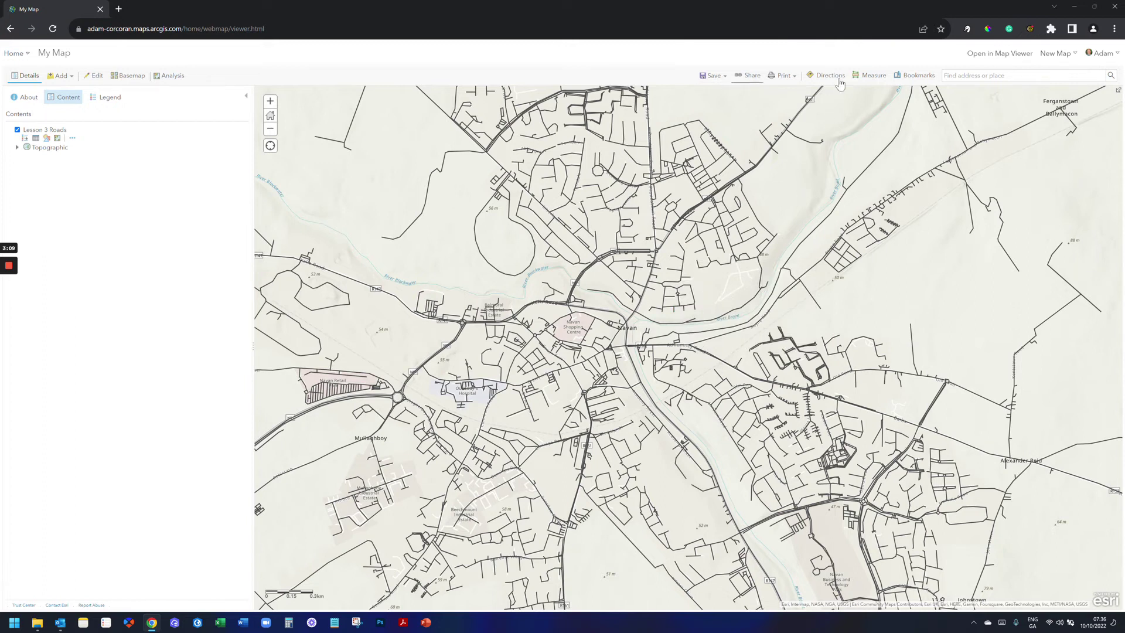
Save the map as a new item titled 'Roads Shapefile'.
left_click(729, 81)
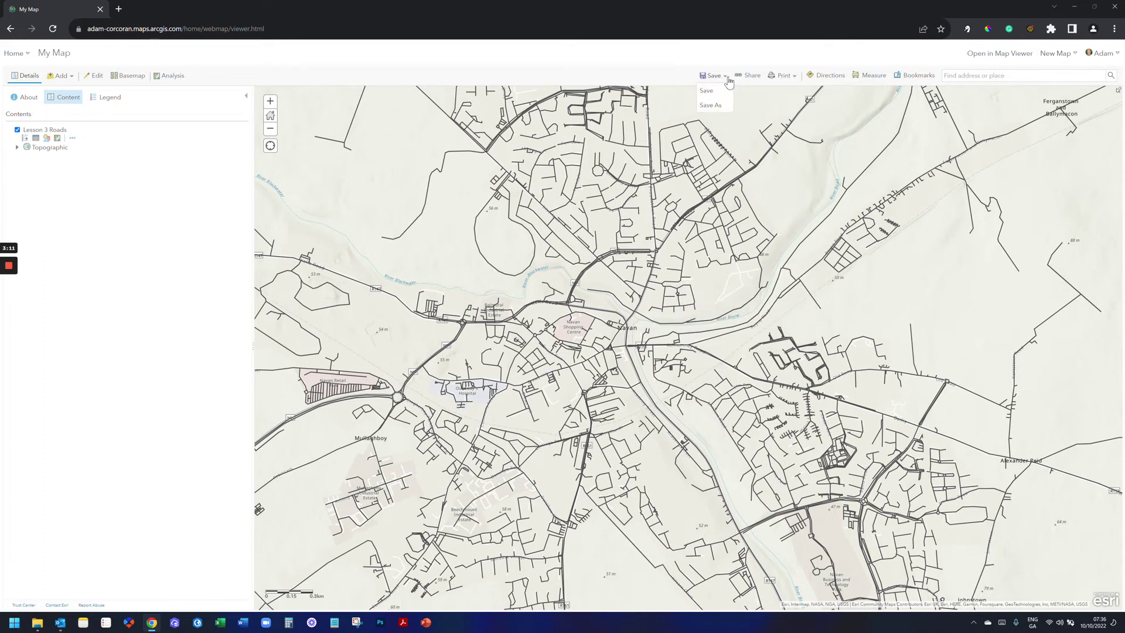
left_click(716, 91)
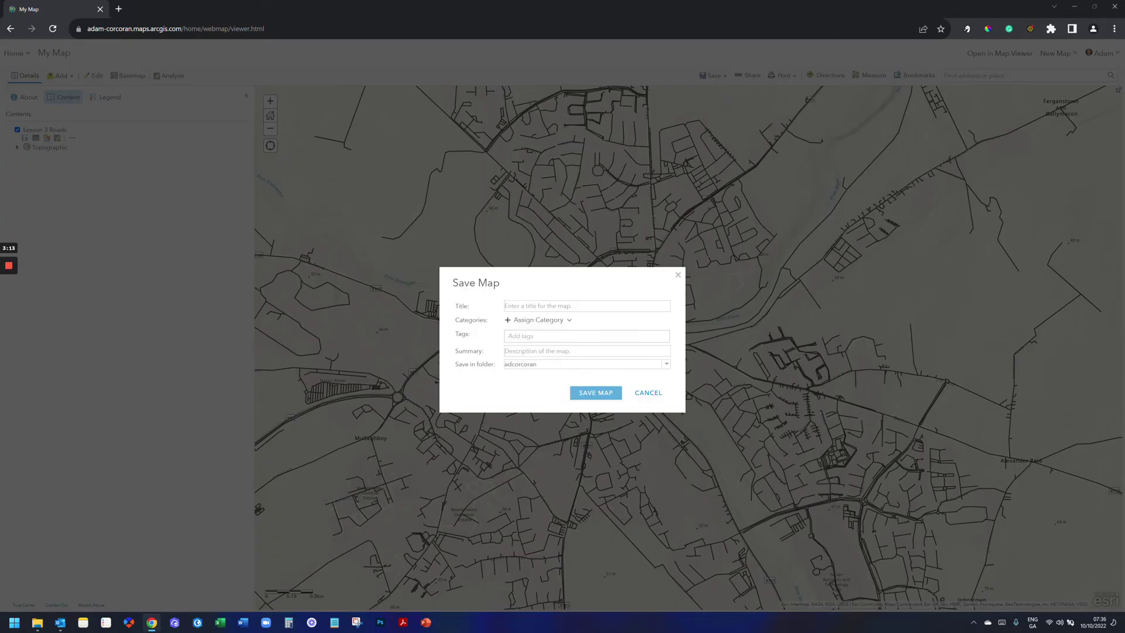
left_click(586, 305)
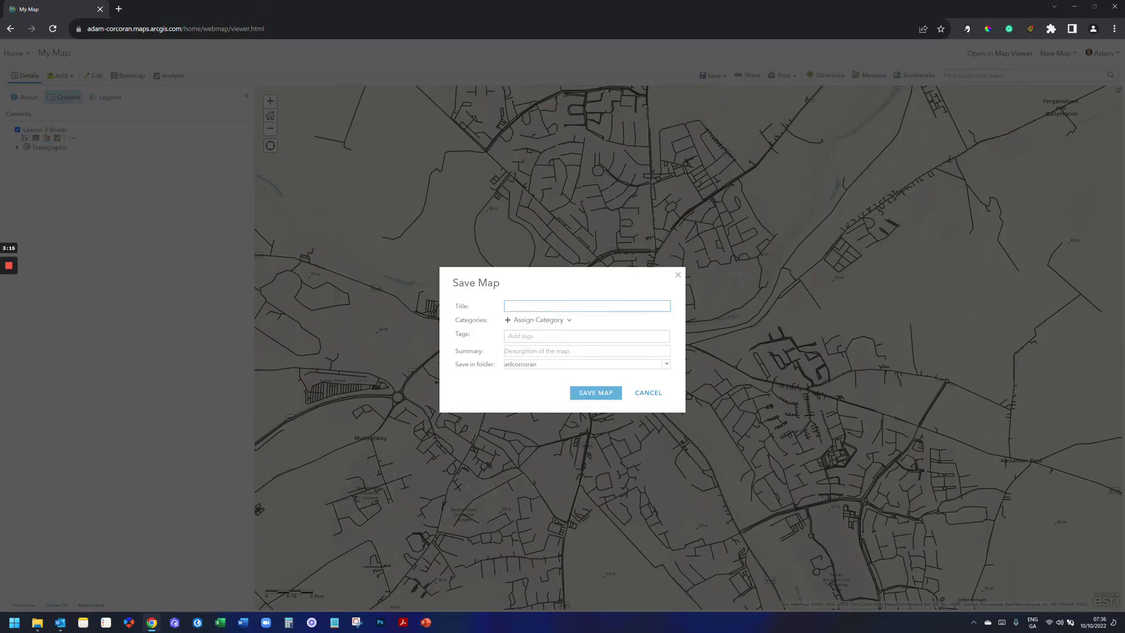
type("Roads Shapefile")
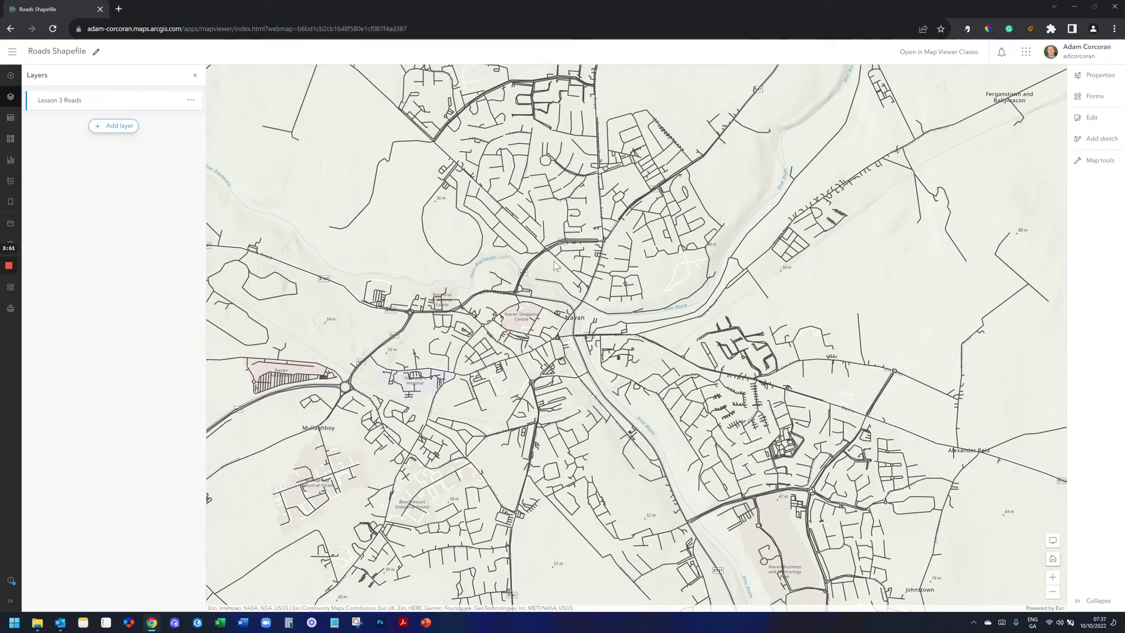
Save the Roads Shapefile map, glance at the Add menu, then open site navigation.
left_click(11, 225)
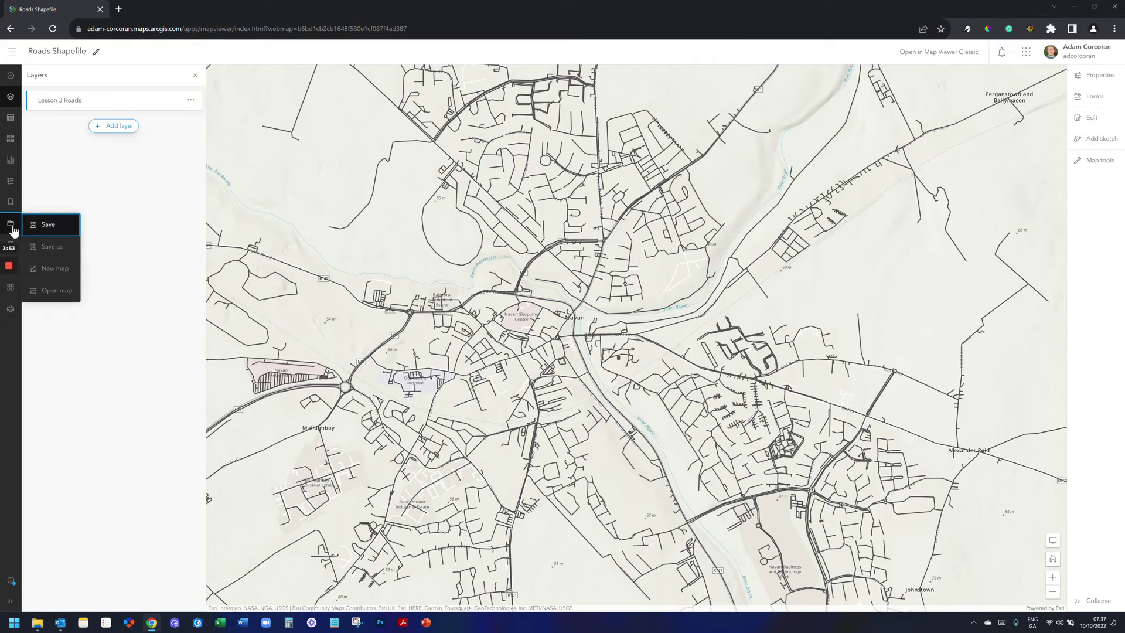
left_click(38, 228)
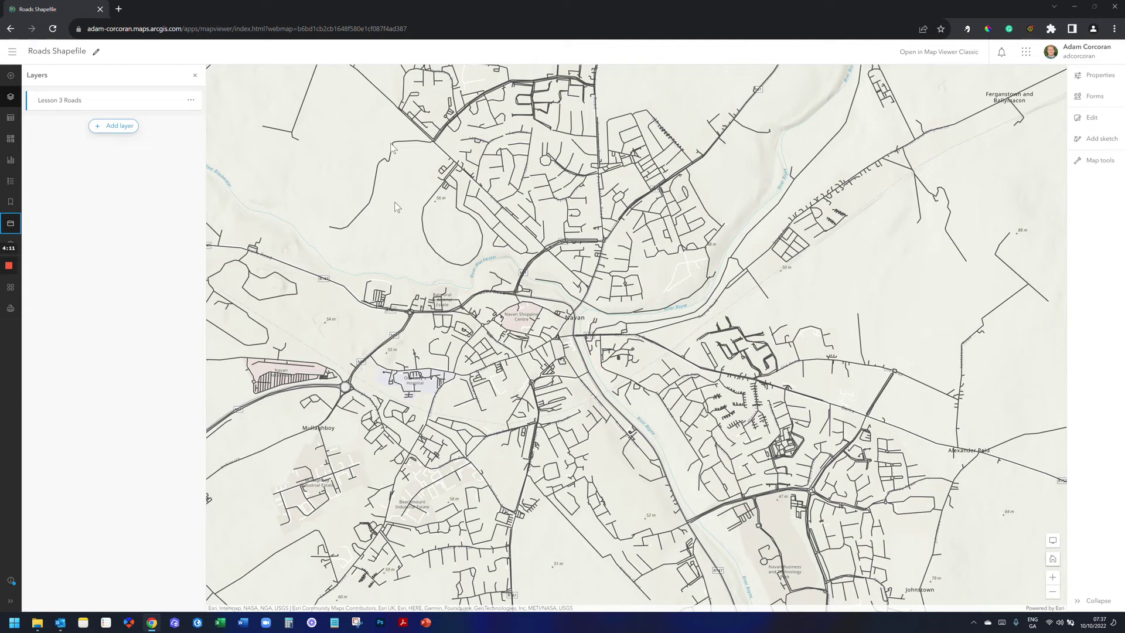
left_click(11, 76)
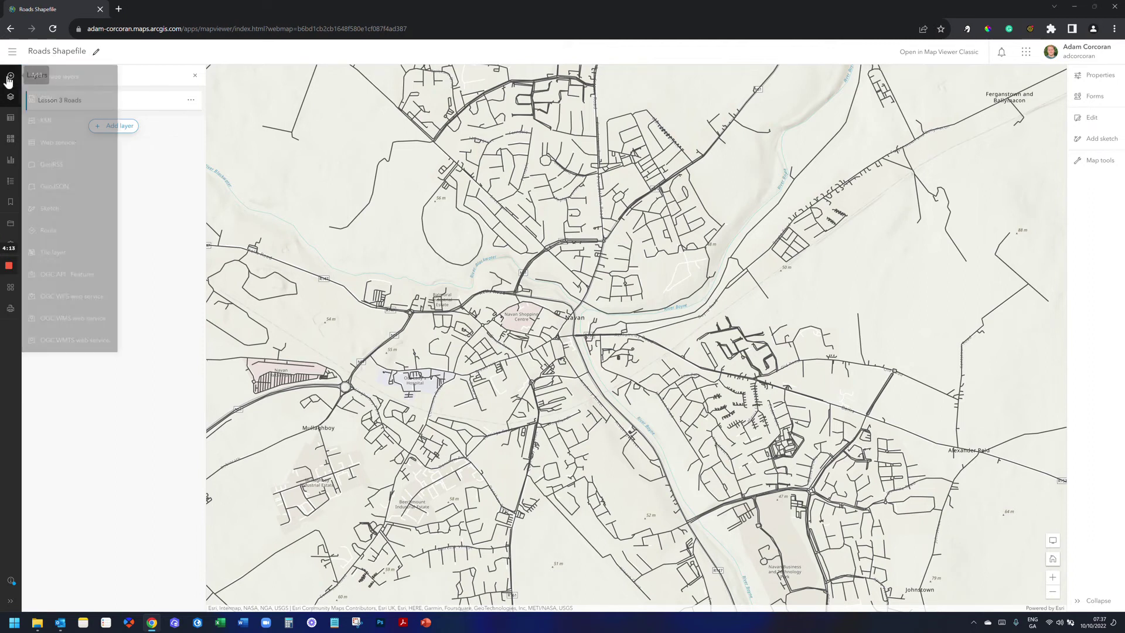
left_click(181, 254)
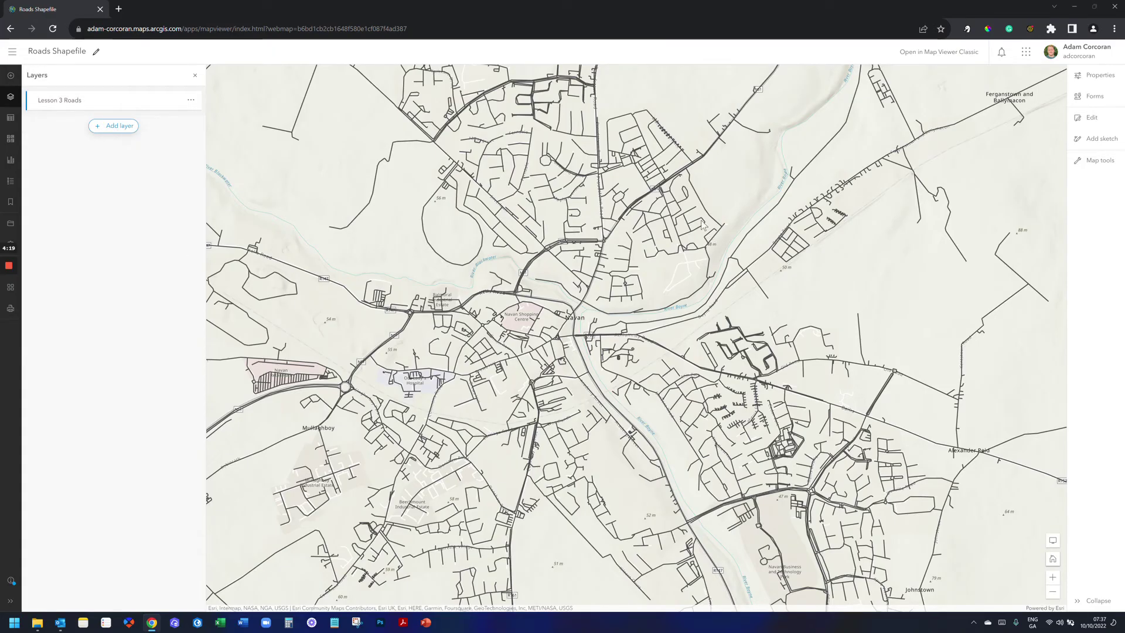
left_click(11, 54)
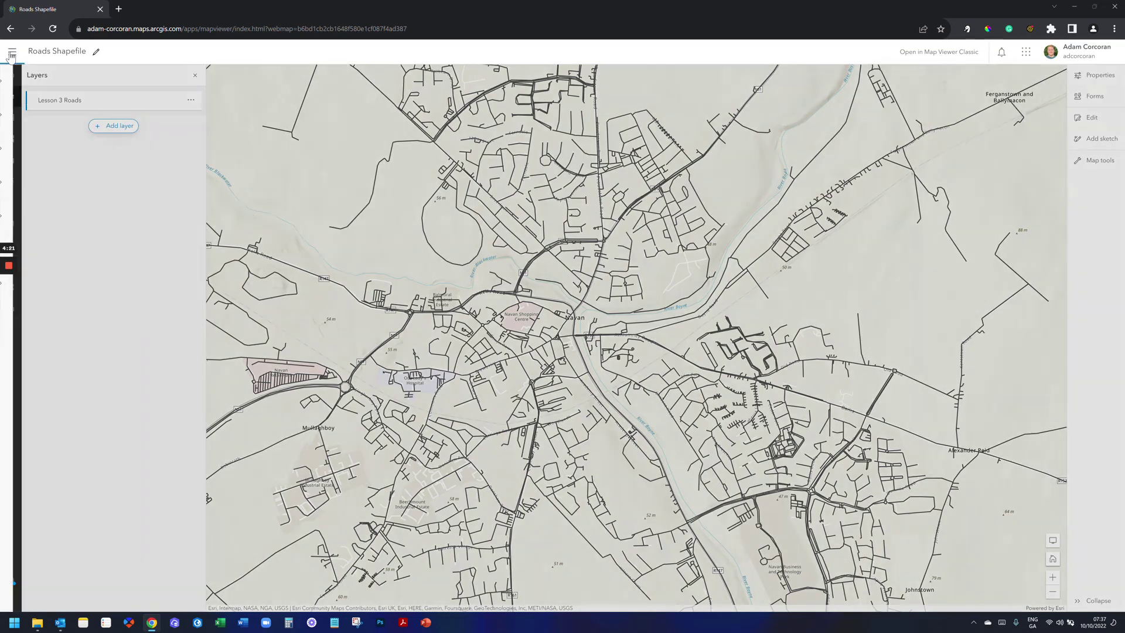
From My Content, create a new item by uploading Lesson 3 Roads.zip from the computer.
left_click(26, 249)
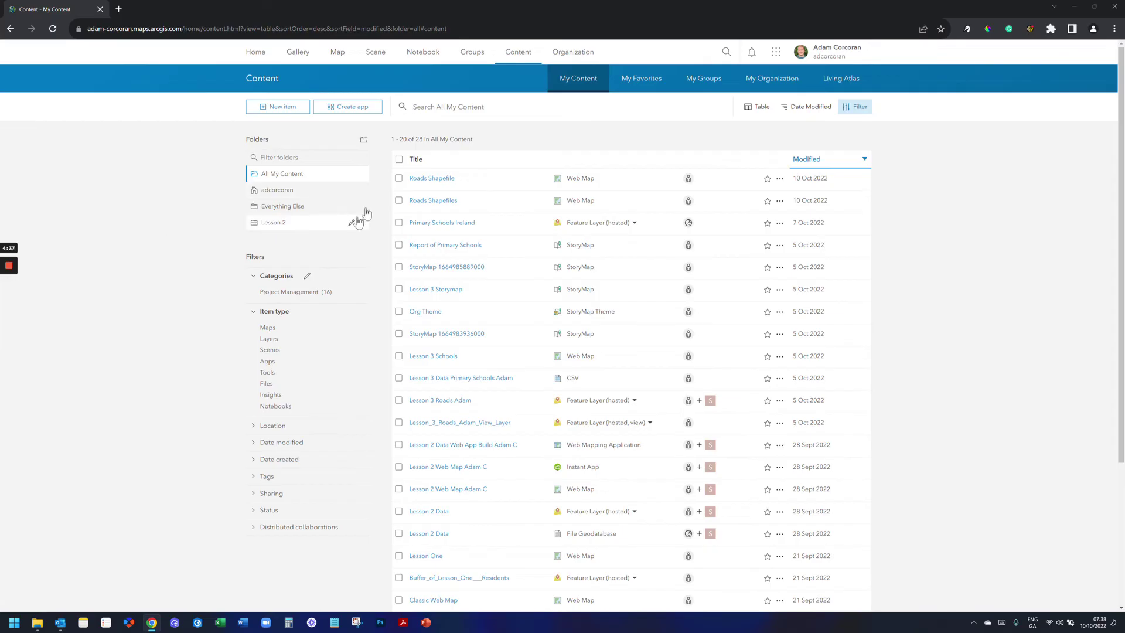
left_click(281, 108)
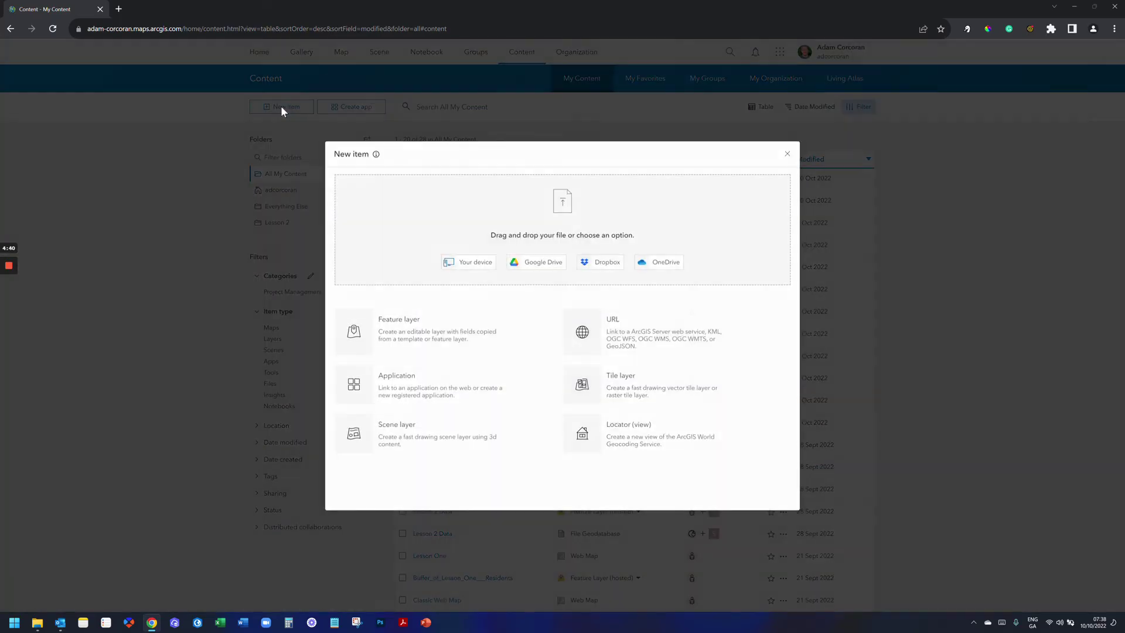
left_click(464, 266)
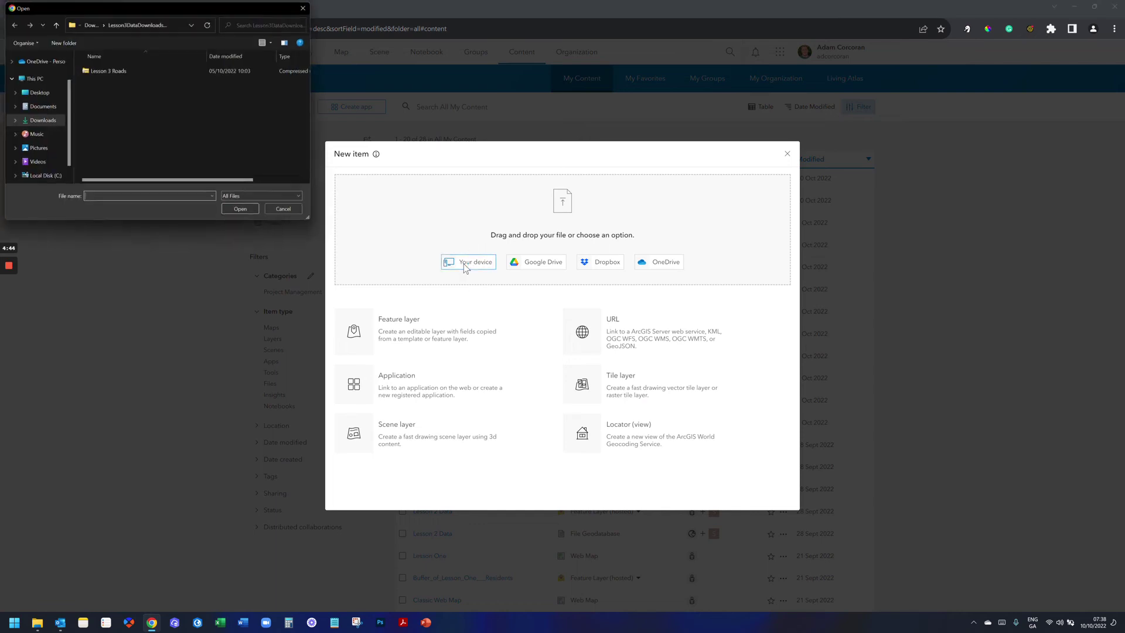
left_click(121, 72)
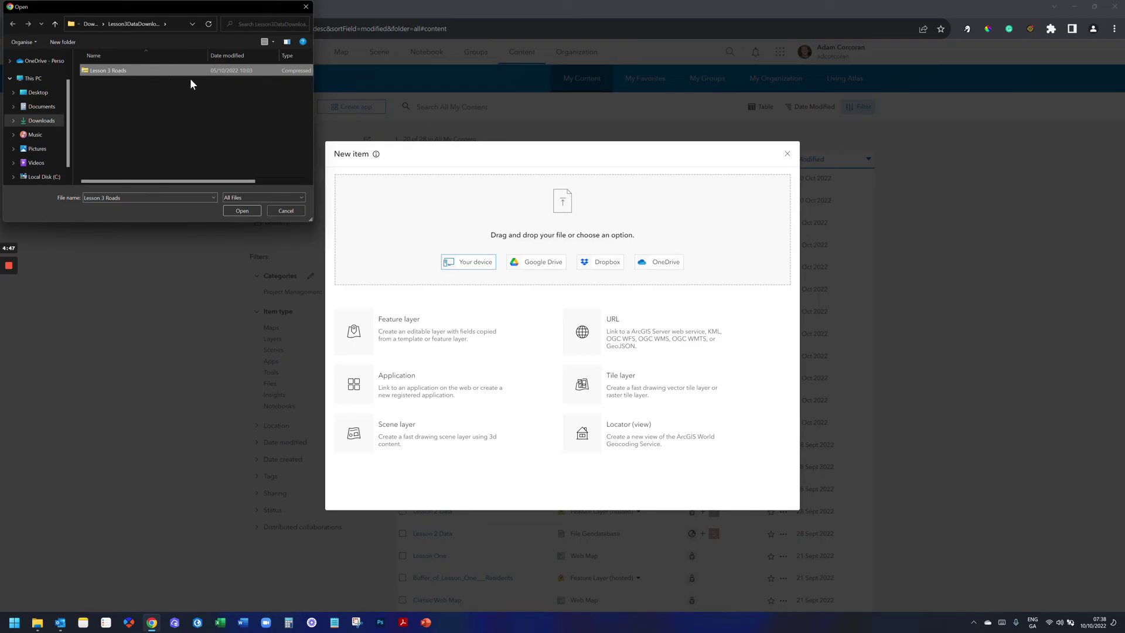
left_click(254, 211)
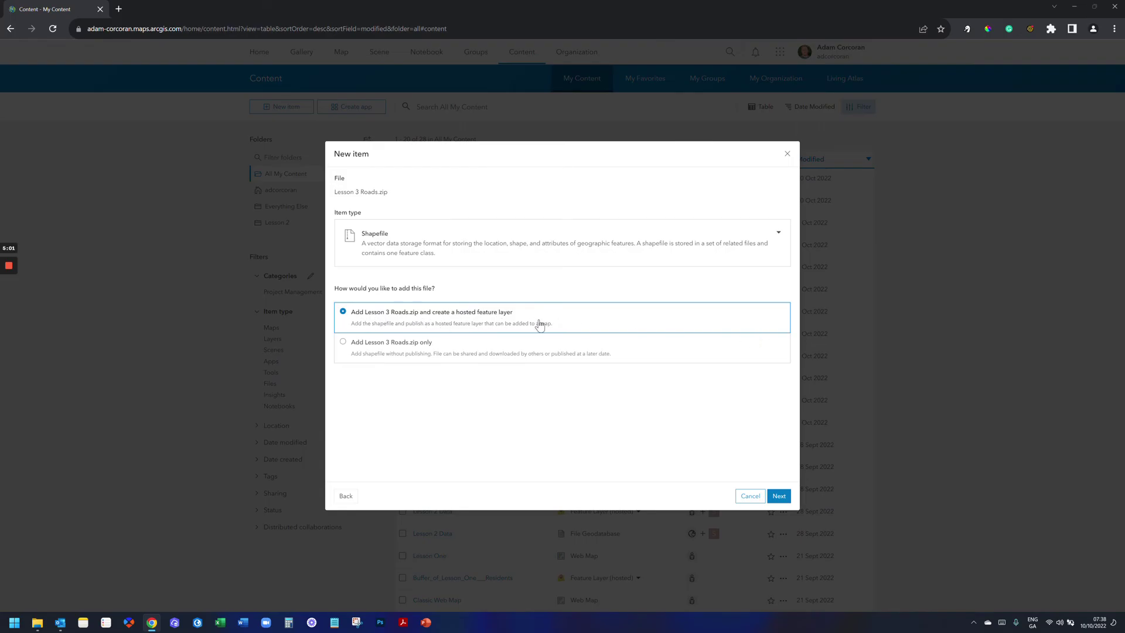
Publish the roads shapefile as a hosted feature layer with a unique title.
left_click(778, 496)
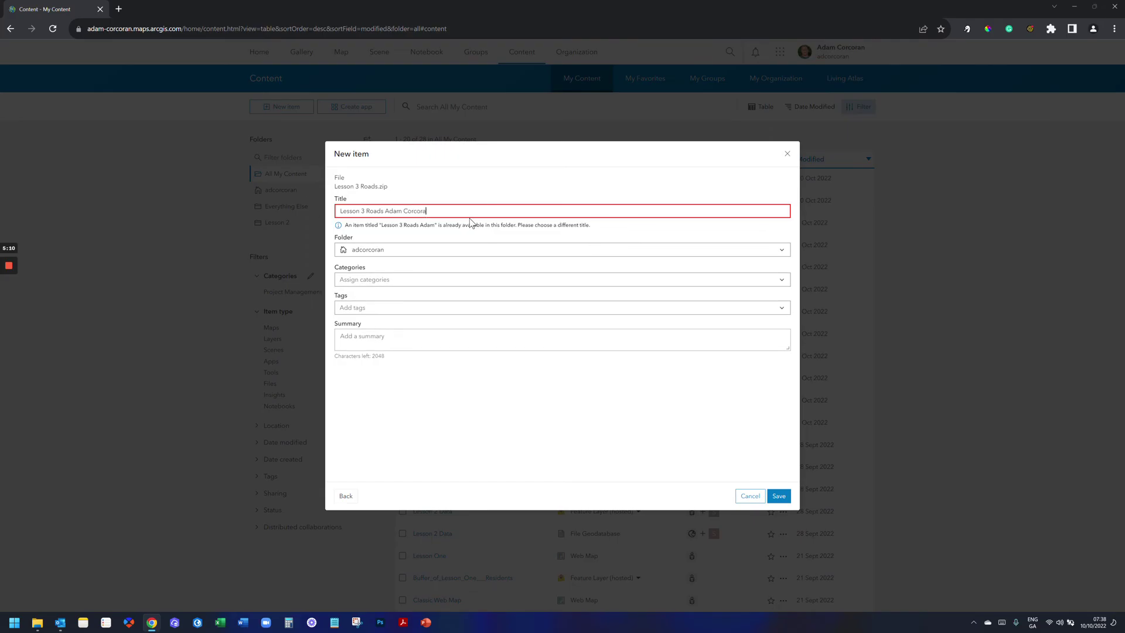
left_click(469, 418)
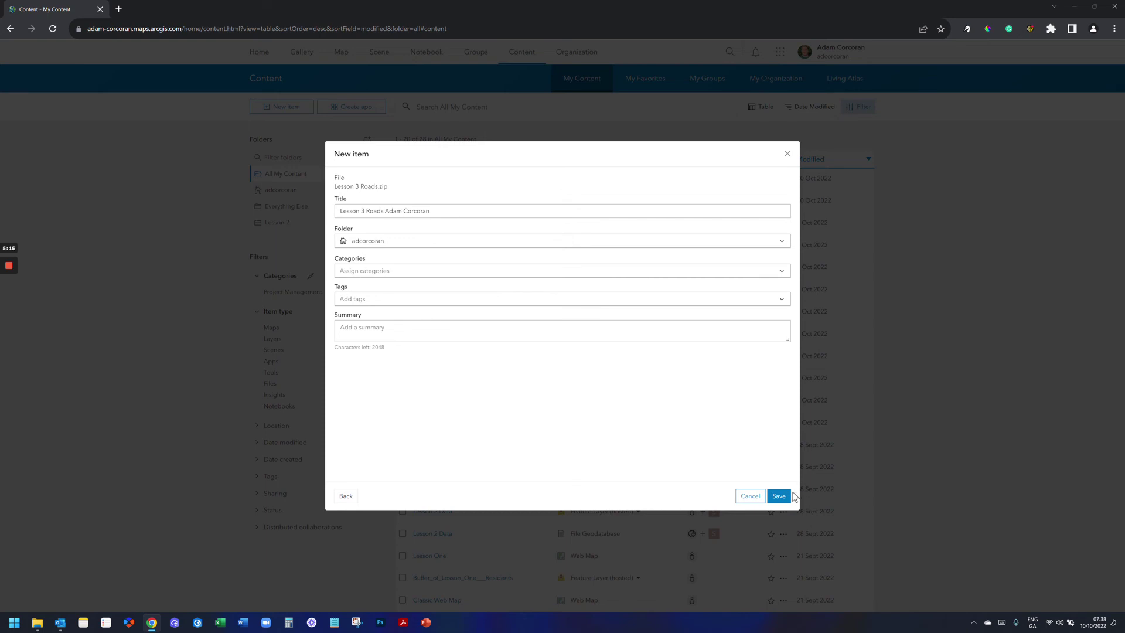
left_click(776, 500)
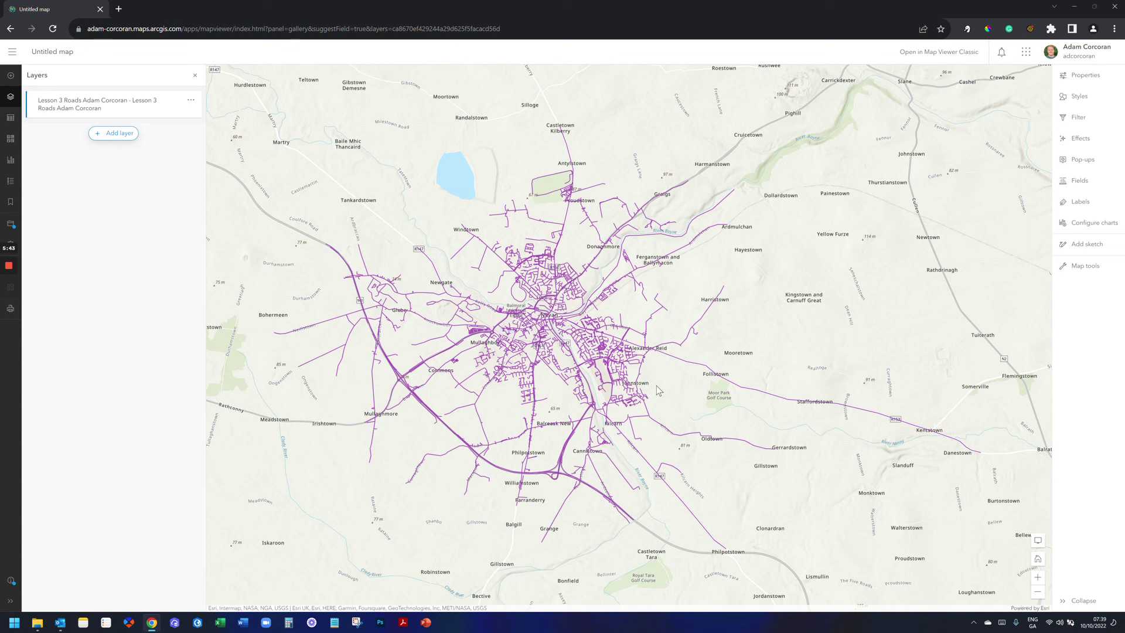
Remove the roads layer and add the published Lesson 3 Roads hosted layer from My Content.
left_click(190, 100)
left_click(53, 232)
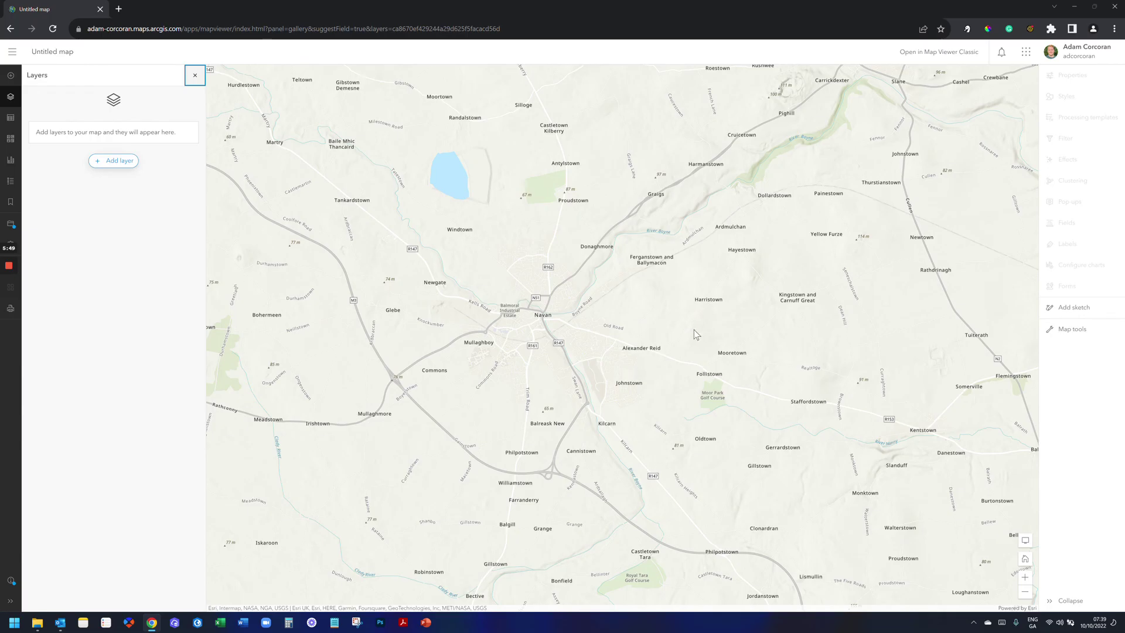
left_click(109, 161)
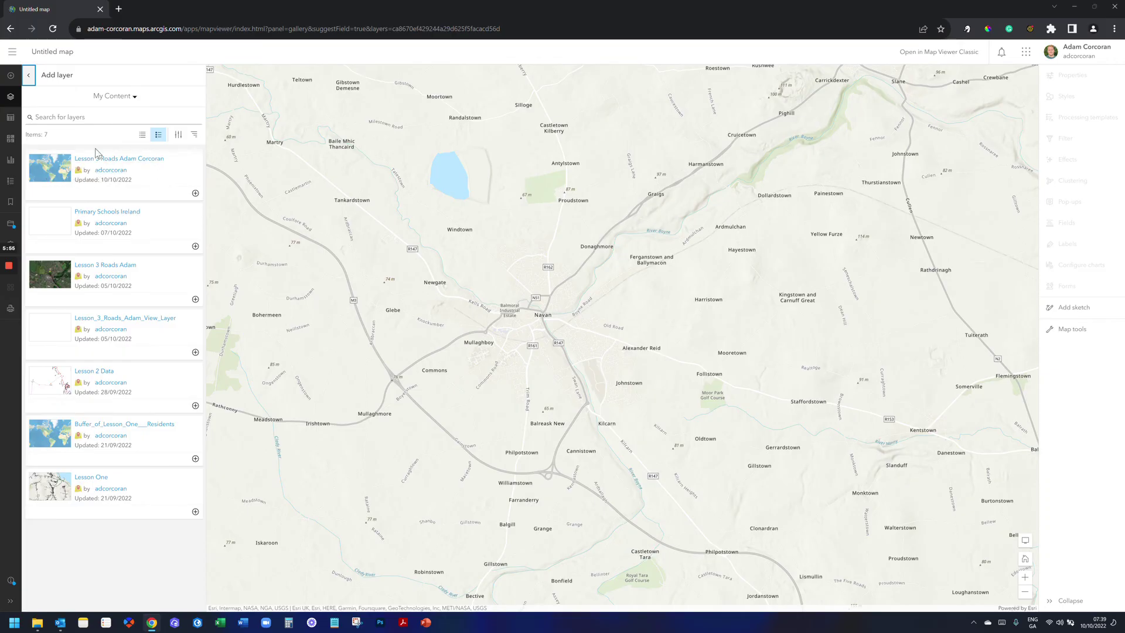
left_click(195, 194)
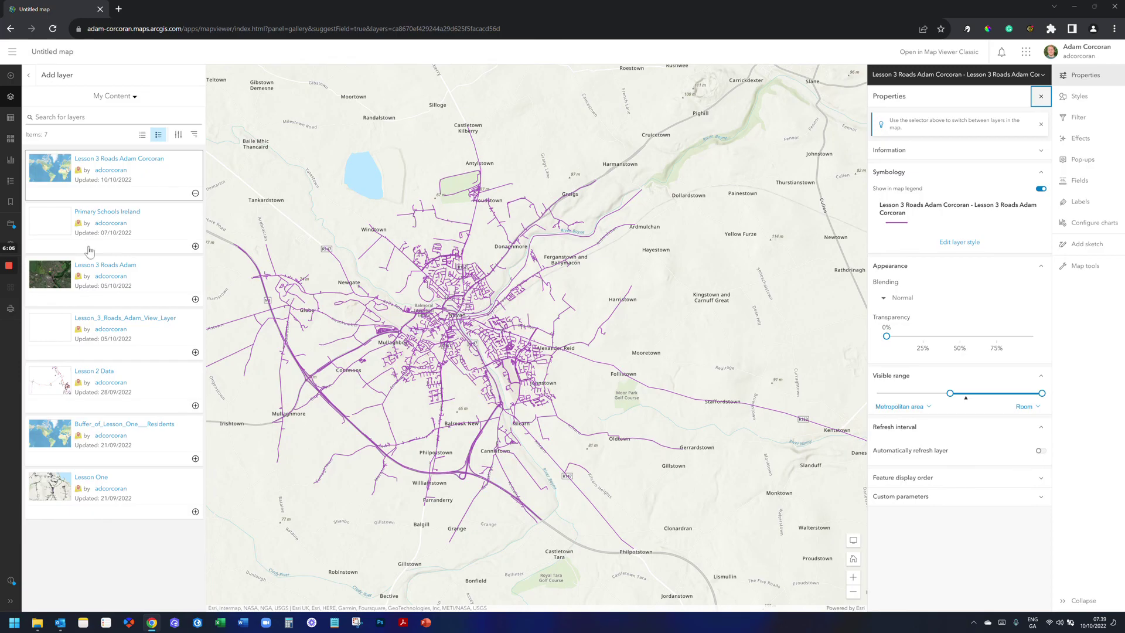
mouse_move(11, 268)
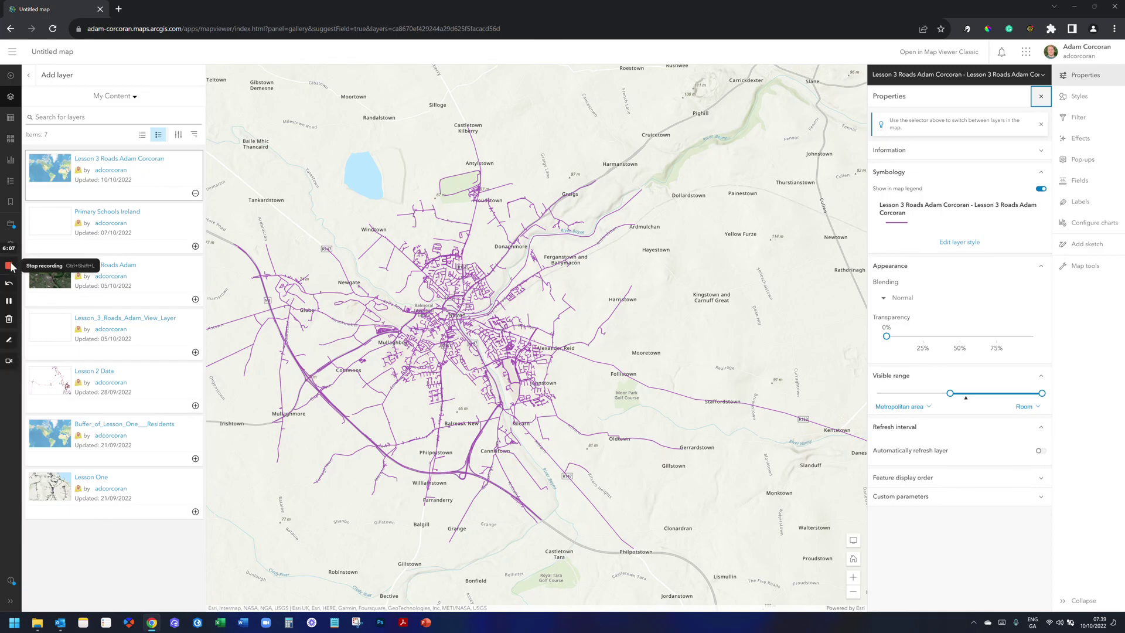